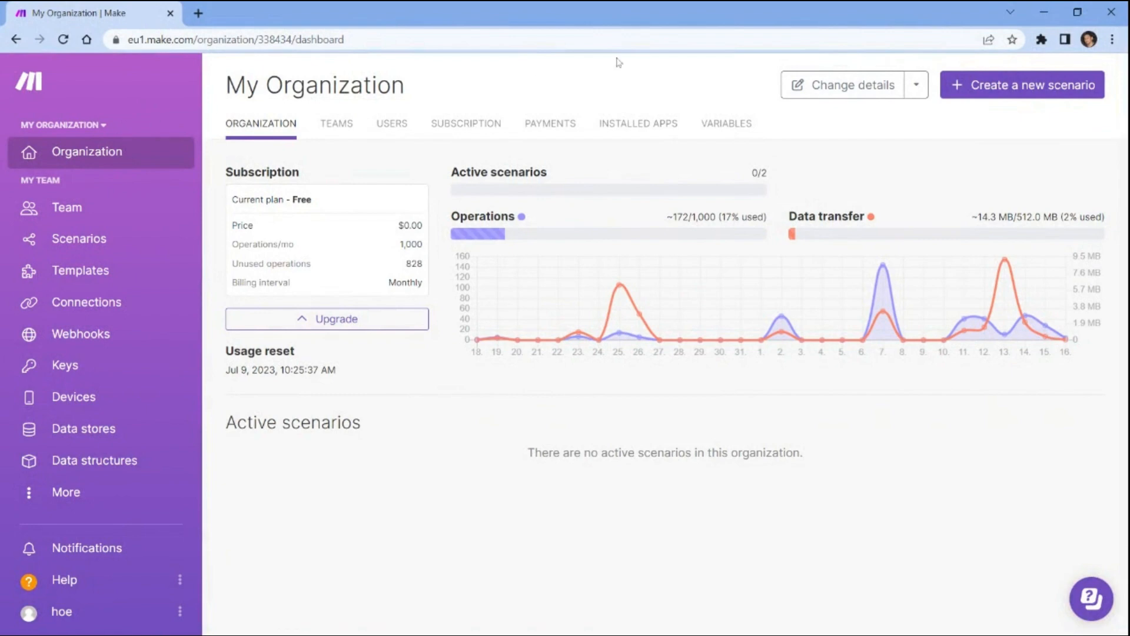
Create a new scenario and add the Google Sheets Watch New Rows trigger as its first module
left_click(1011, 87)
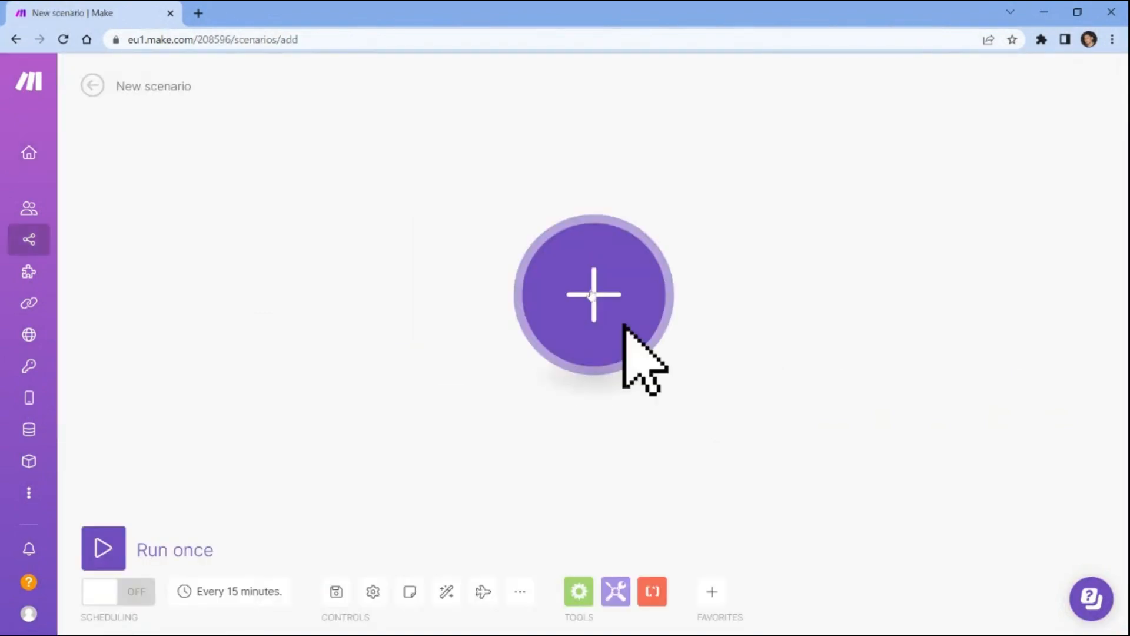
left_click(592, 292)
type("Google Sheets")
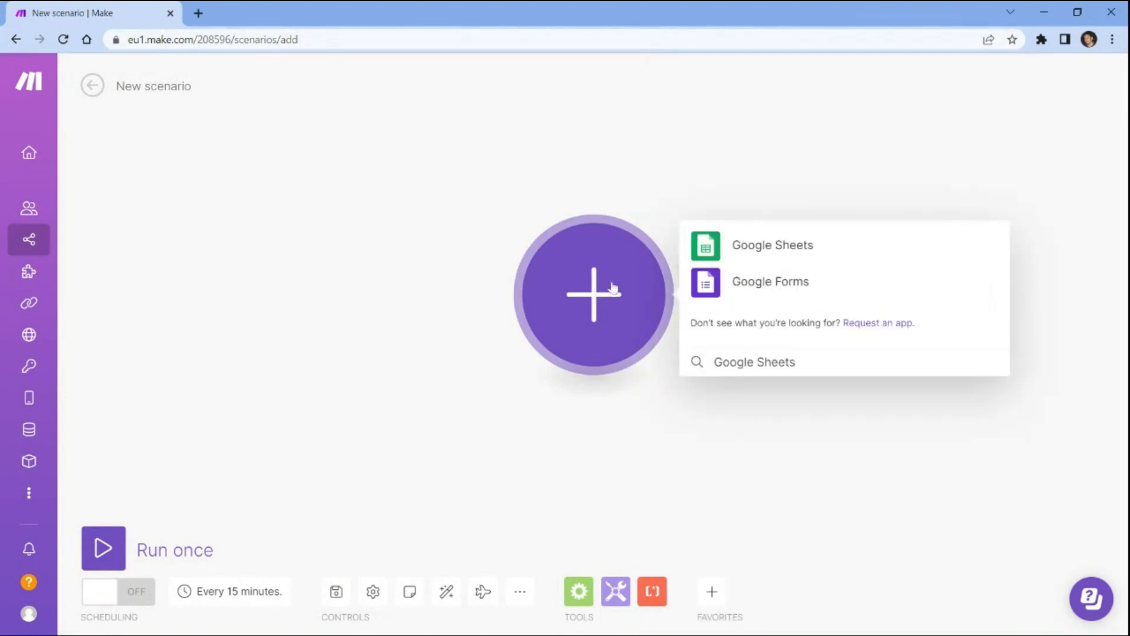
left_click(760, 247)
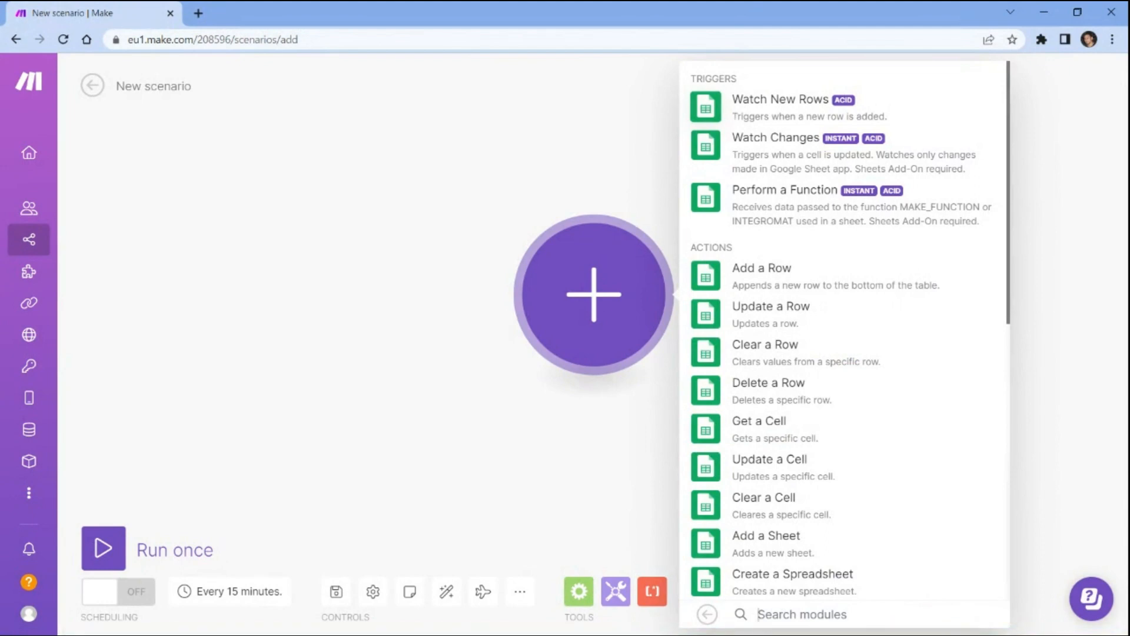
left_click(780, 106)
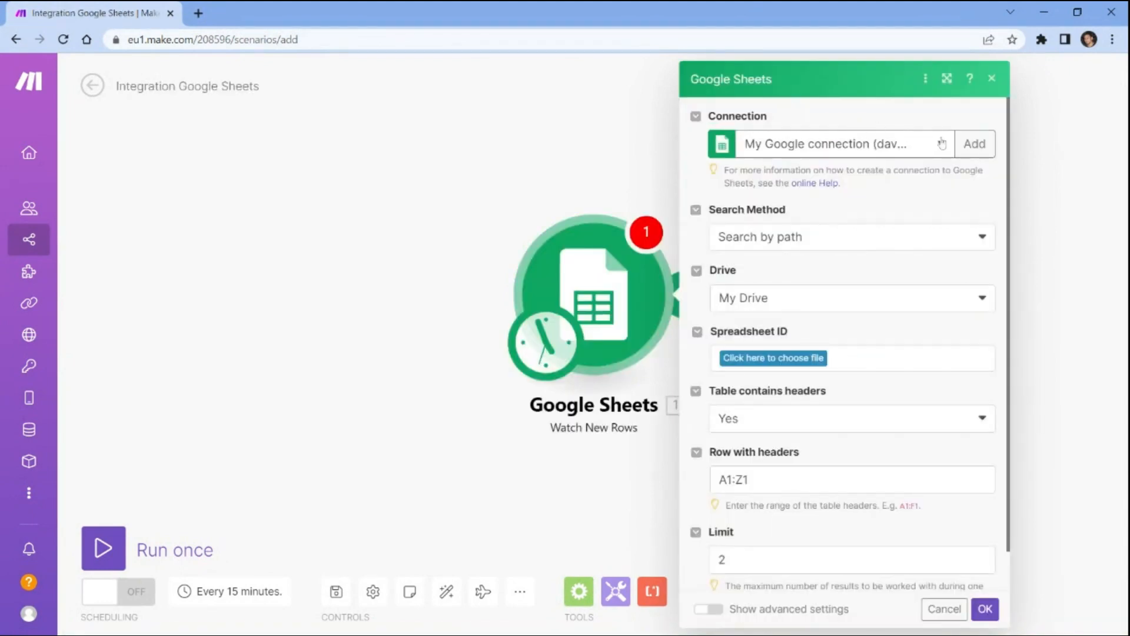
Add a Google connection to the trigger, with Search by path as the search method and My Drive as the drive
left_click(971, 143)
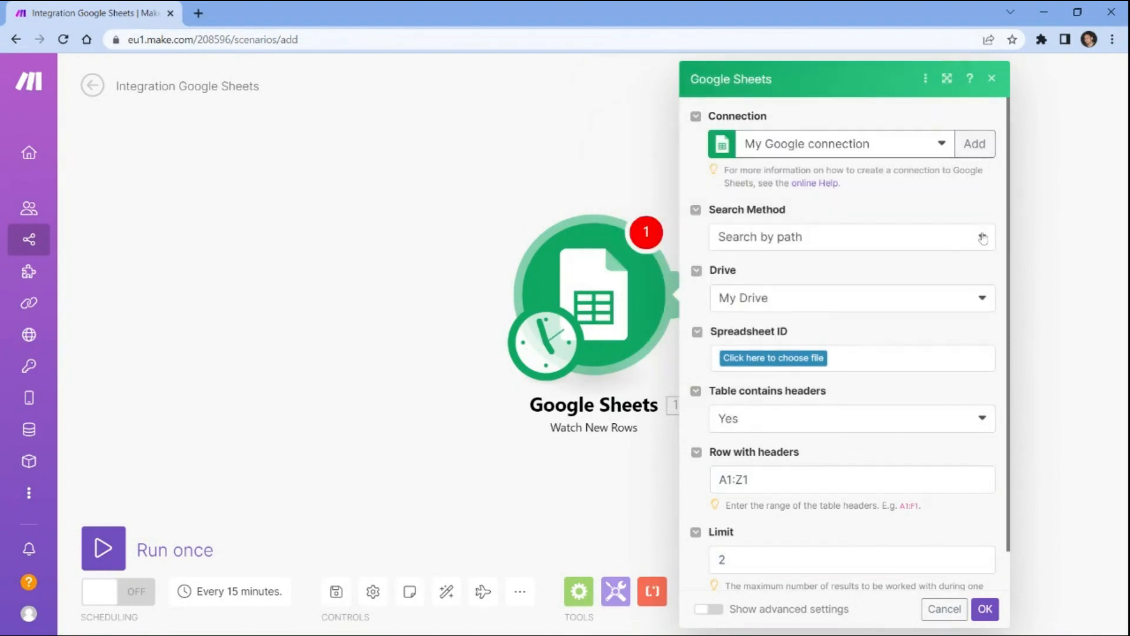
left_click(983, 238)
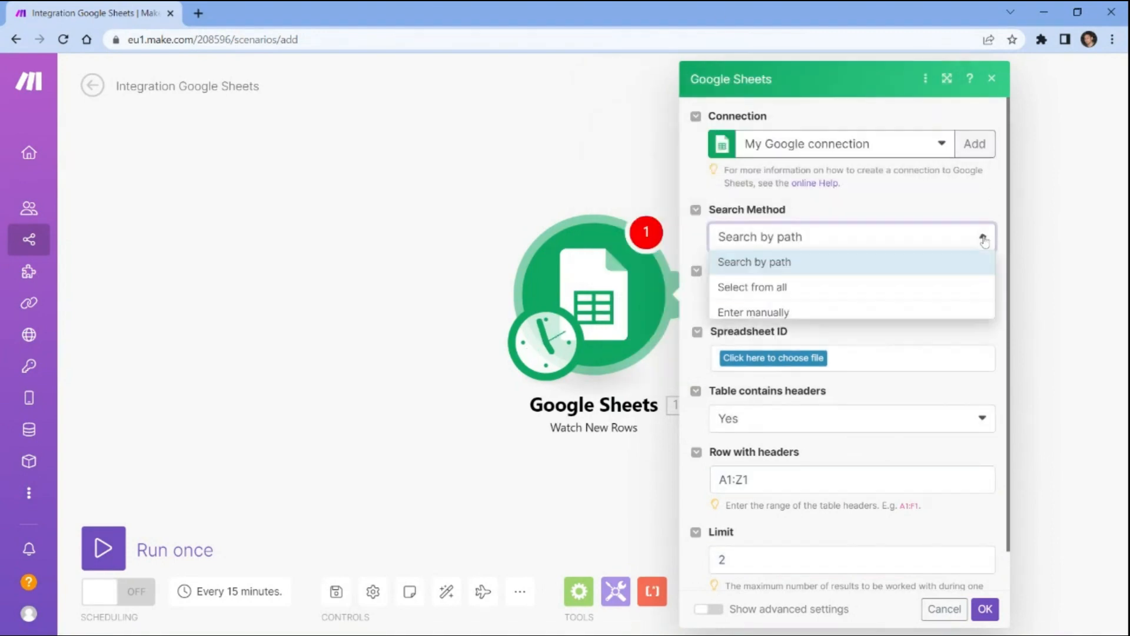
left_click(765, 266)
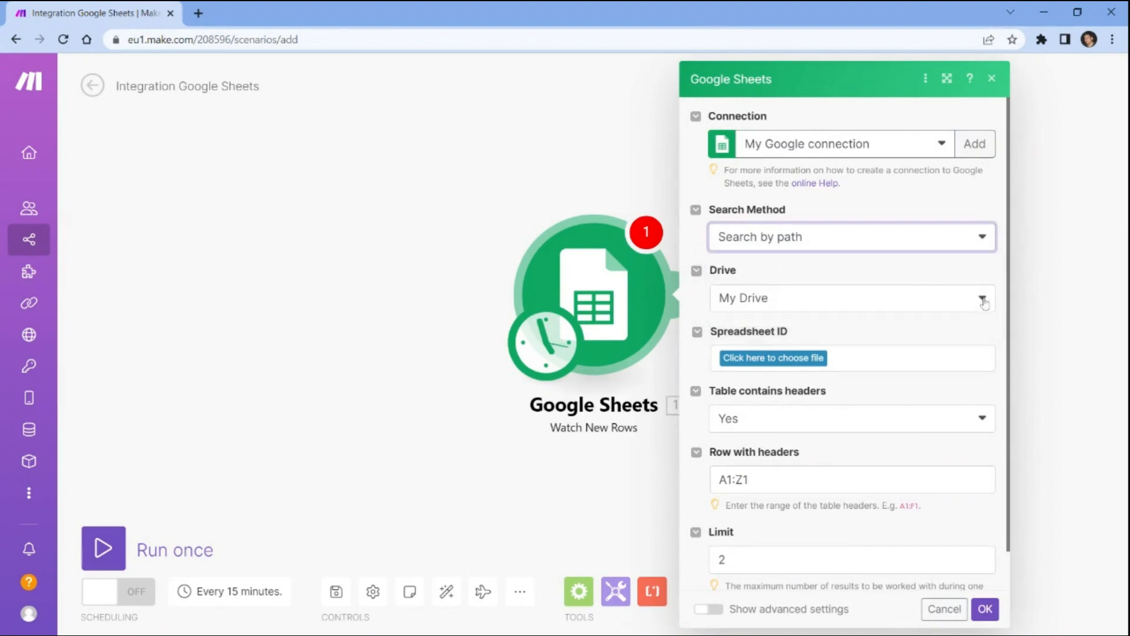
left_click(983, 299)
left_click(752, 324)
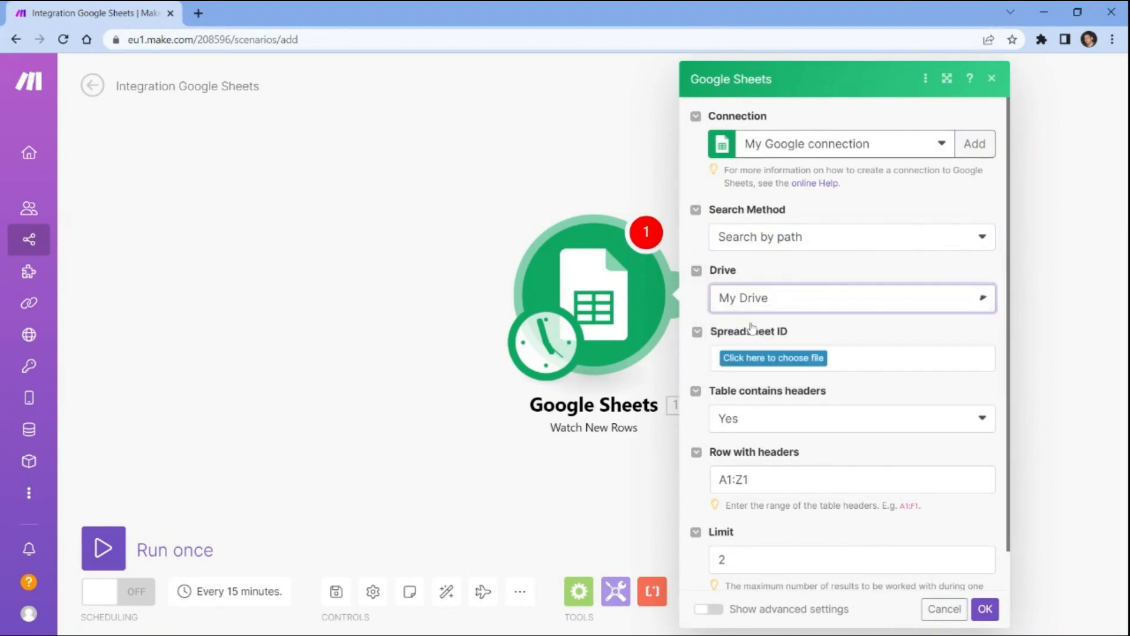
Choose the Untitled Form spreadsheet and its Form Responses 1 sheet as the source to watch
left_click(752, 359)
type("Un")
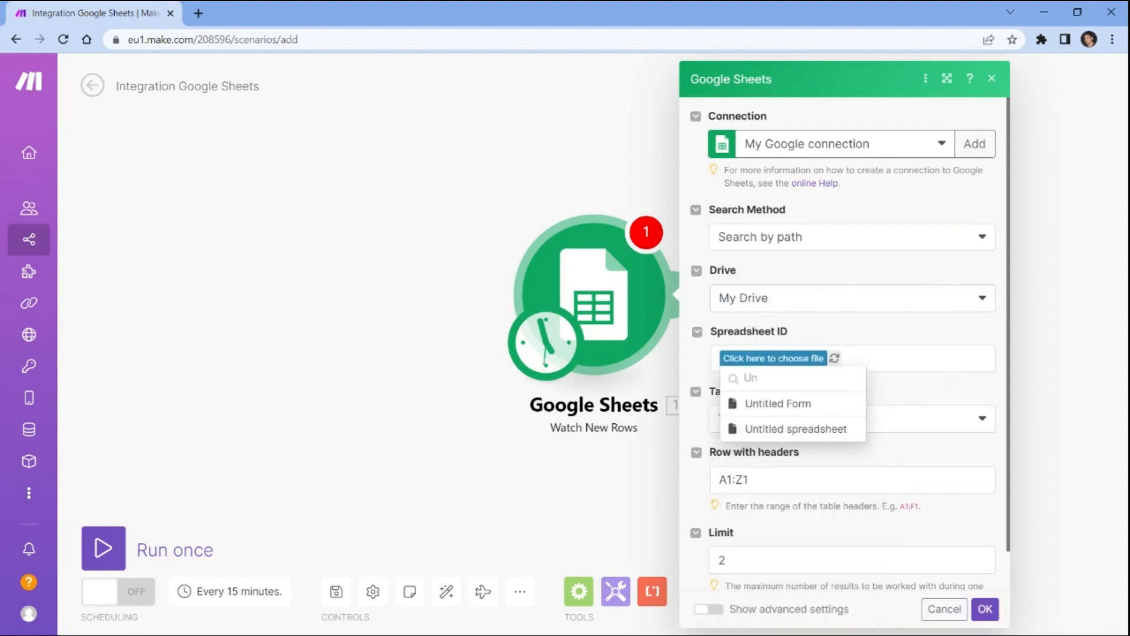
left_click(765, 404)
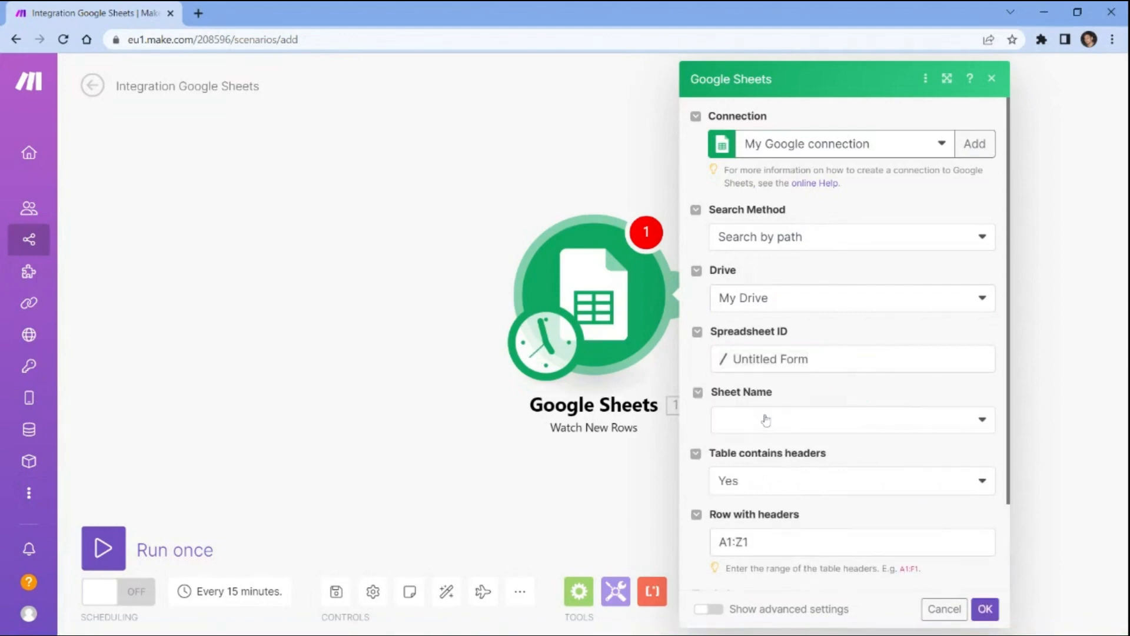
left_click(766, 419)
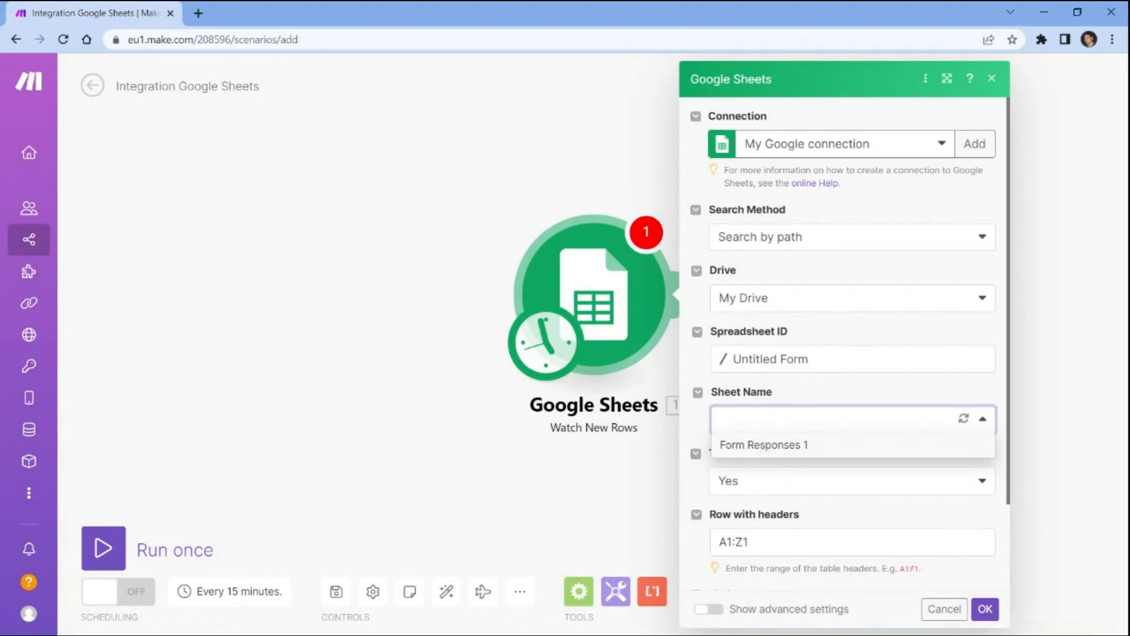
left_click(763, 446)
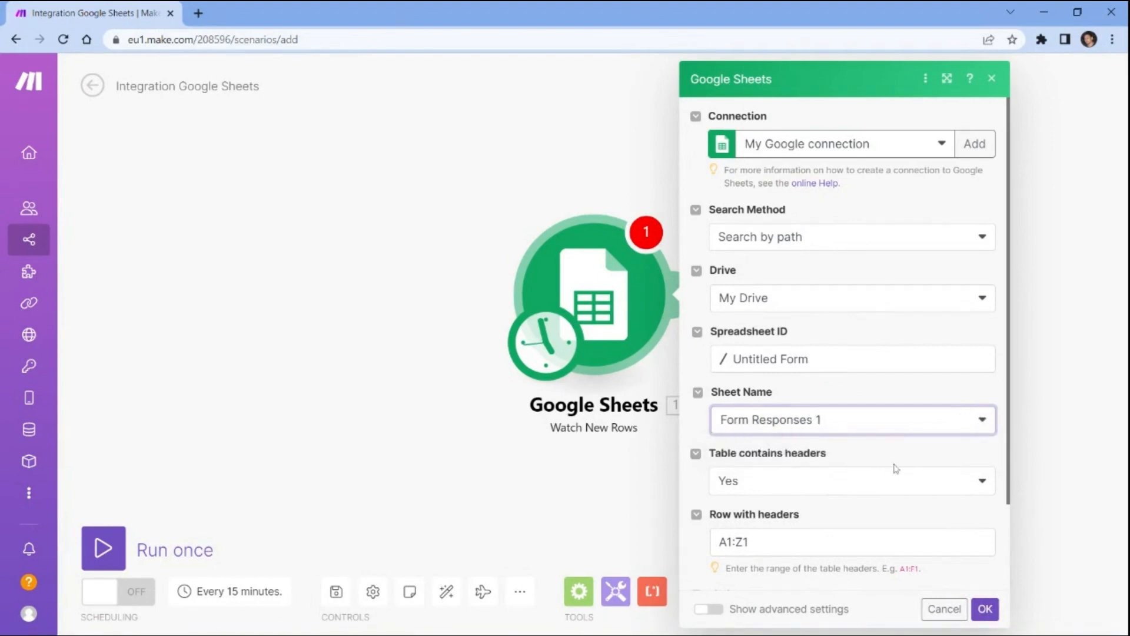
Specify that the table contains headers, keep the header row range A1:Z1, and confirm the Google Sheets module settings
left_click(982, 482)
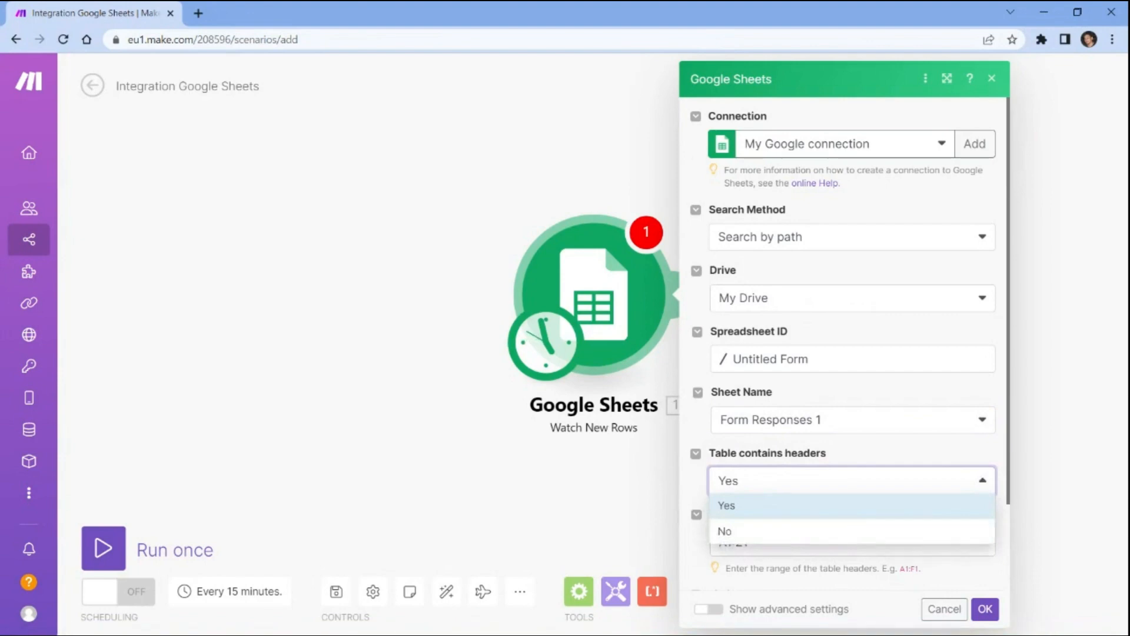
left_click(984, 506)
left_click(982, 541)
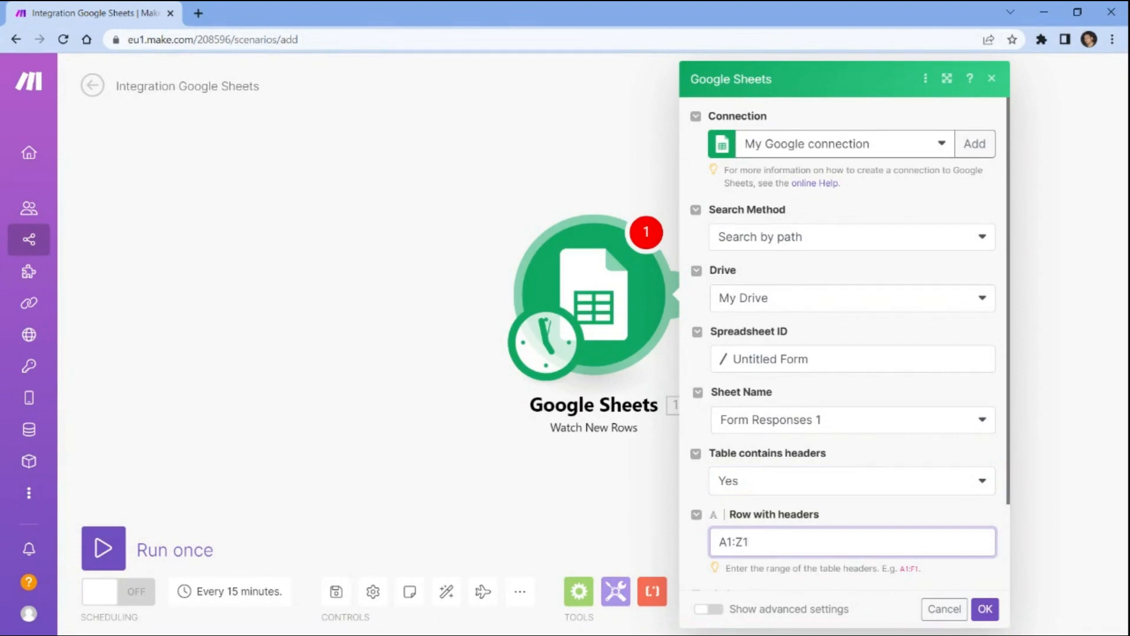
left_click(985, 609)
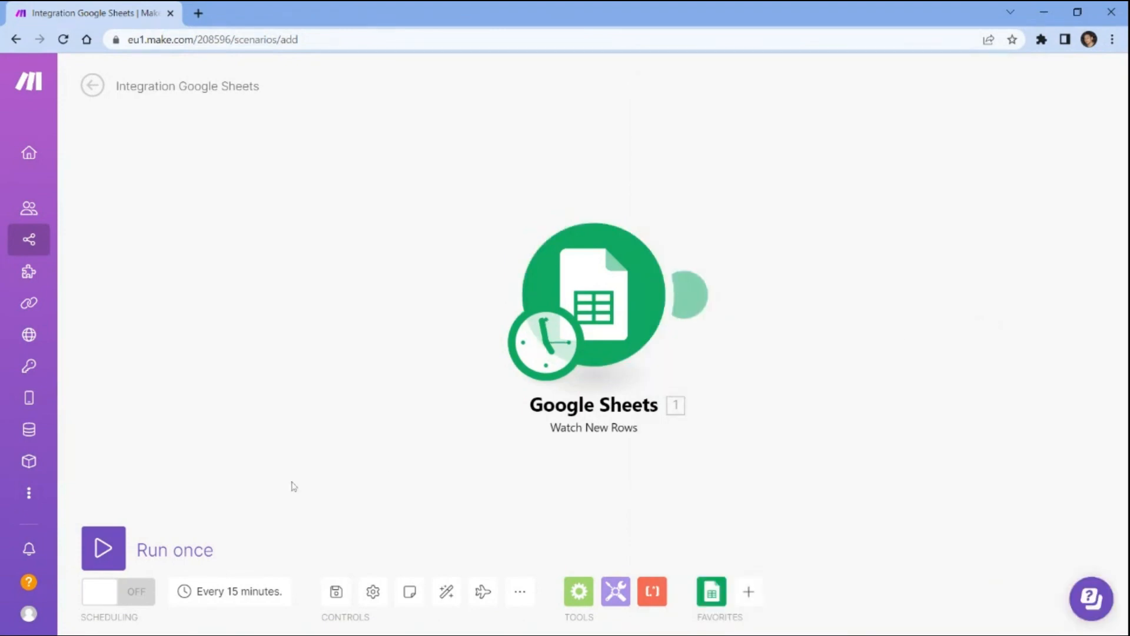
Run the scenario once and examine the name, email address and message in the Google Sheets output bundle
left_click(102, 545)
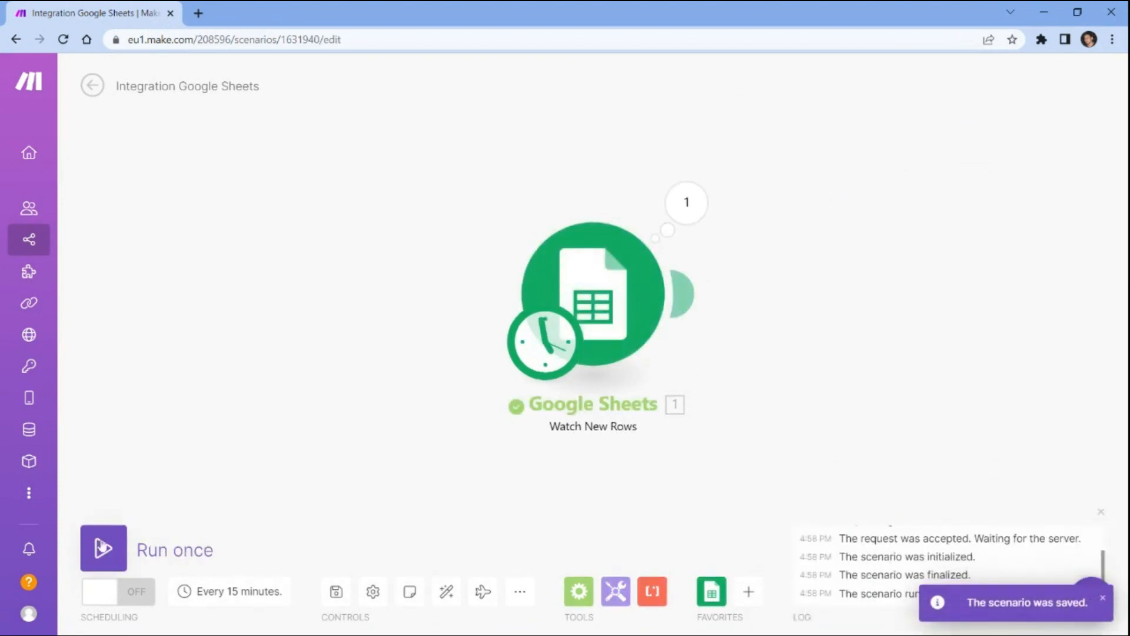
left_click(681, 218)
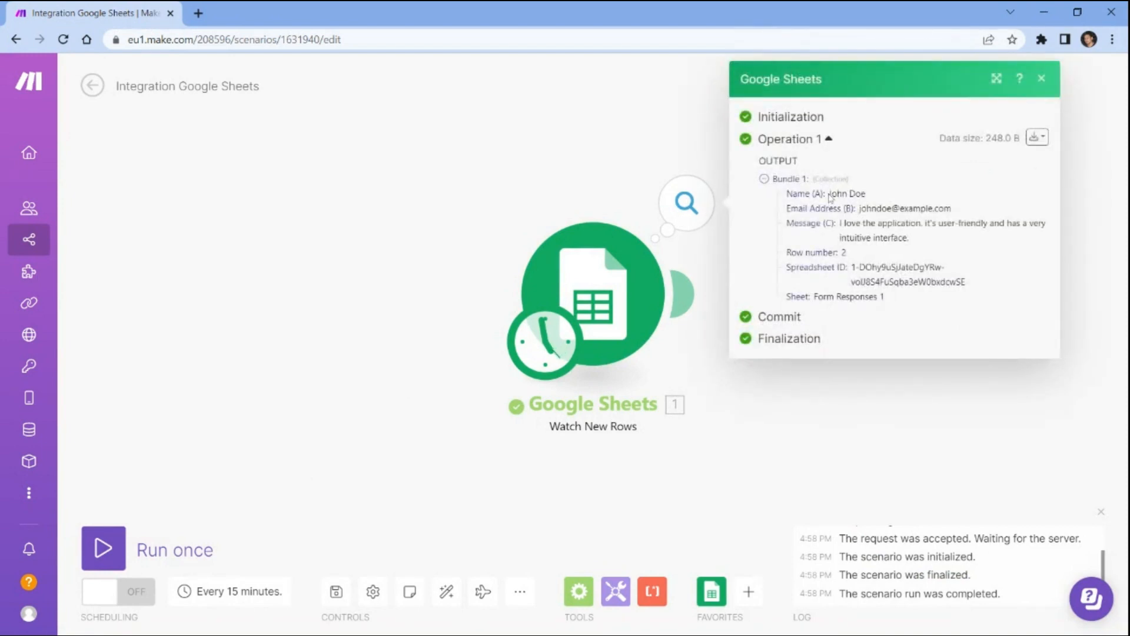
left_click_drag(828, 193, 935, 223)
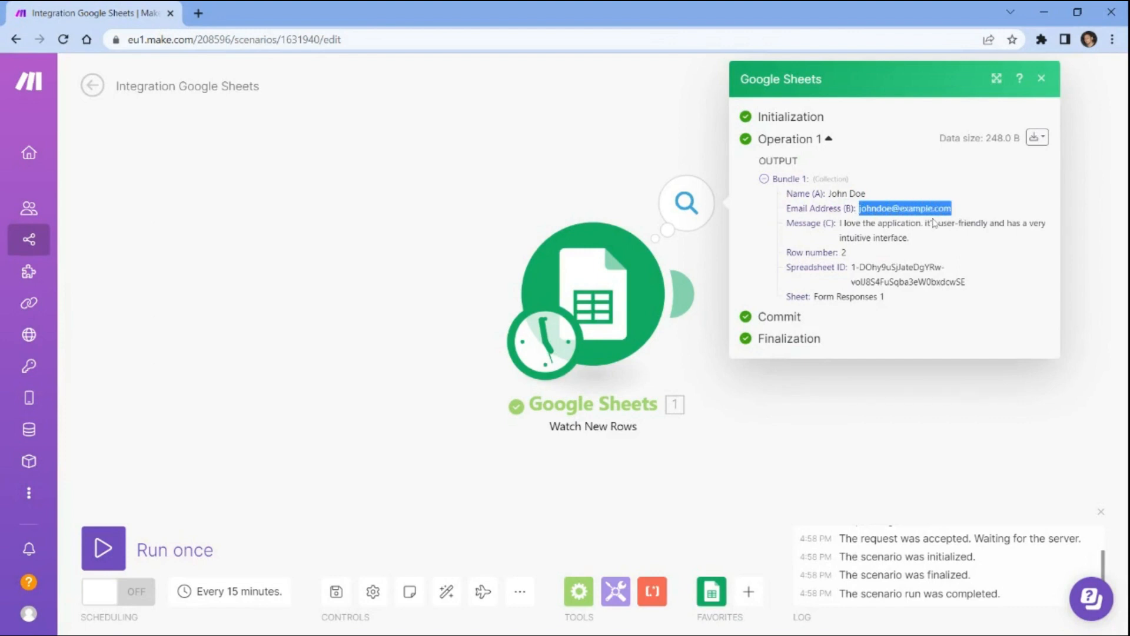
left_click_drag(840, 224, 919, 251)
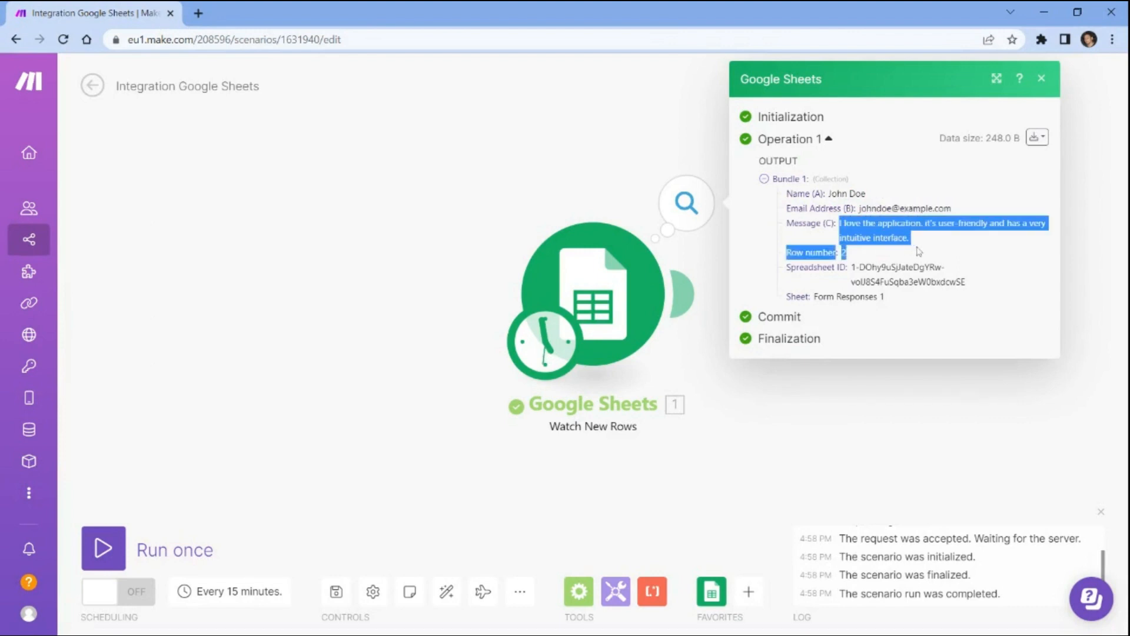
Add a PDF.co Convert HTML to PDF module after the Google Sheets trigger
left_click(690, 297)
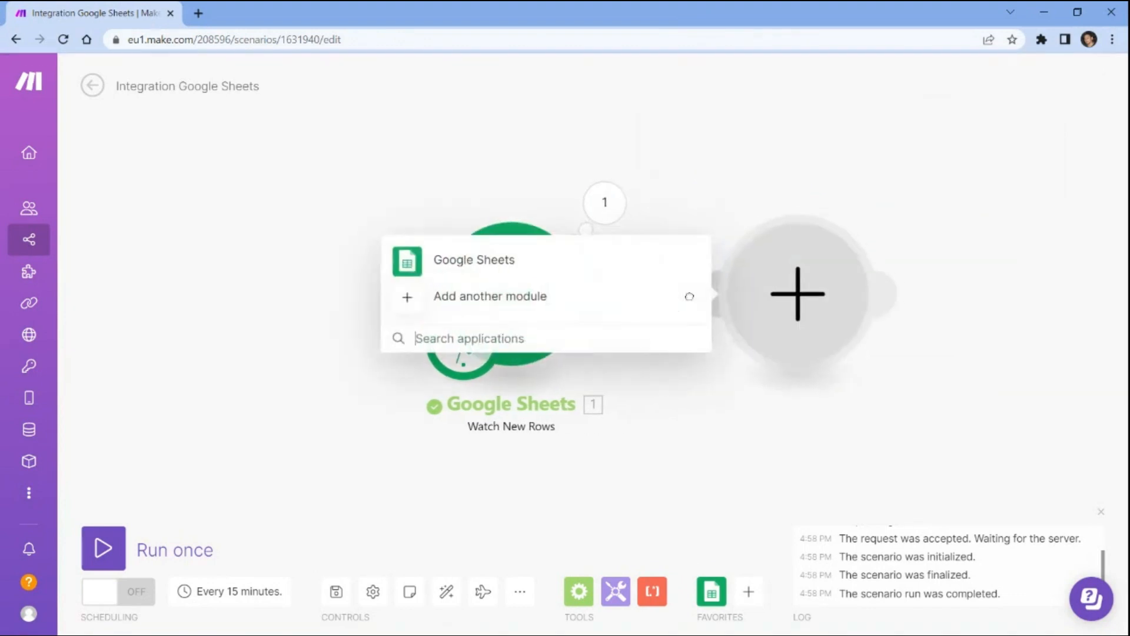
type("pdf.co")
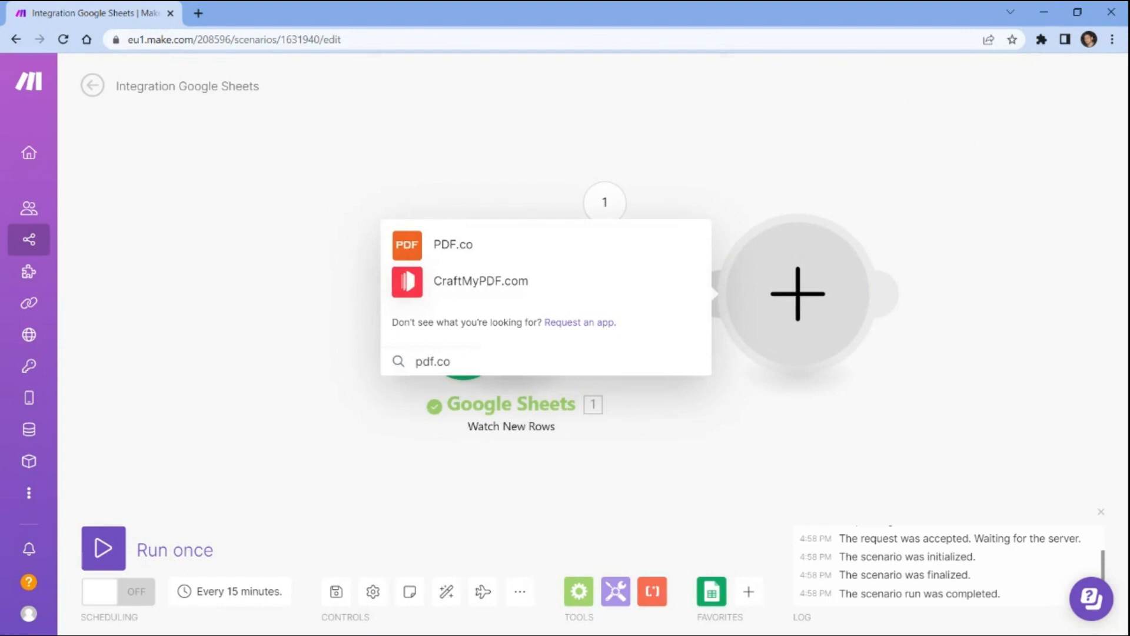
left_click(458, 249)
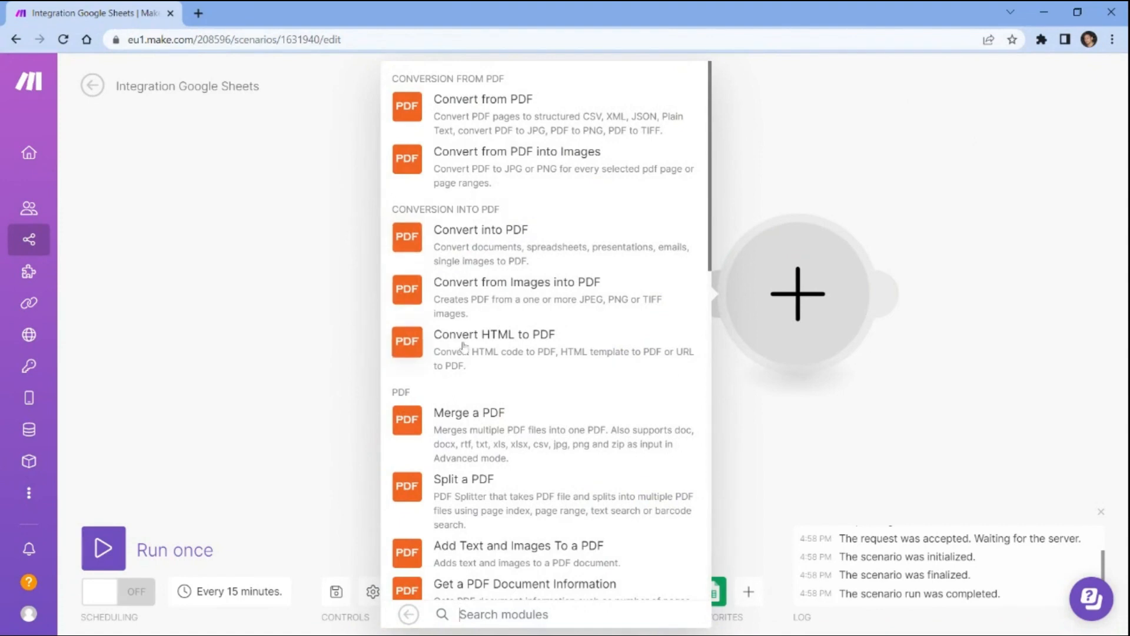
left_click(494, 334)
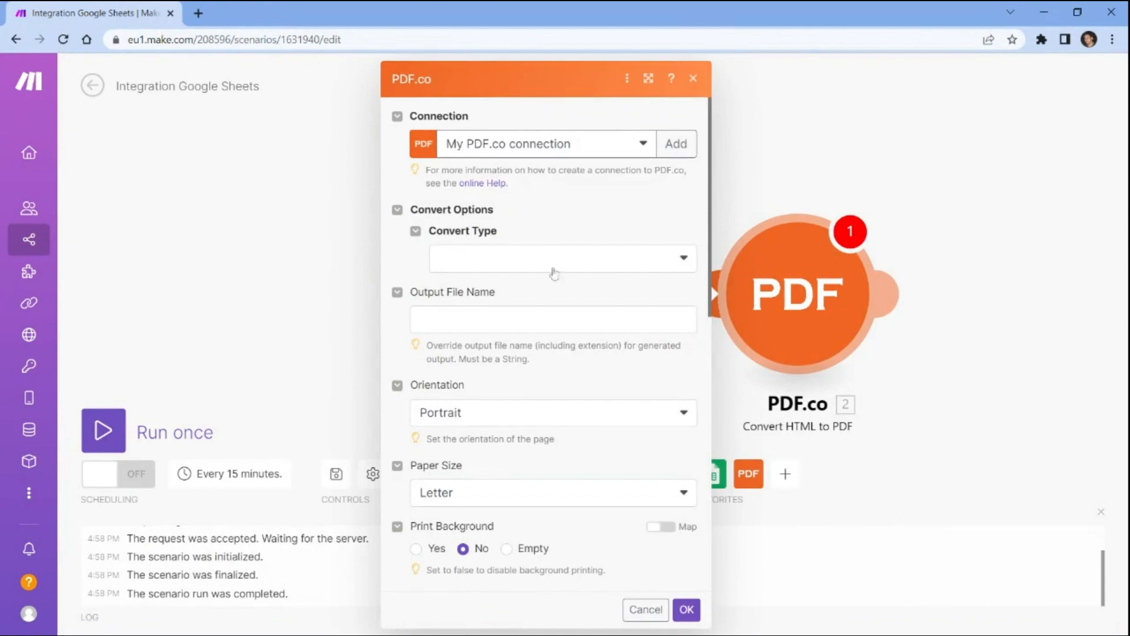
Start adding a PDF.co connection, then switch to the PDF.co dashboard and copy the account's API key
left_click(675, 143)
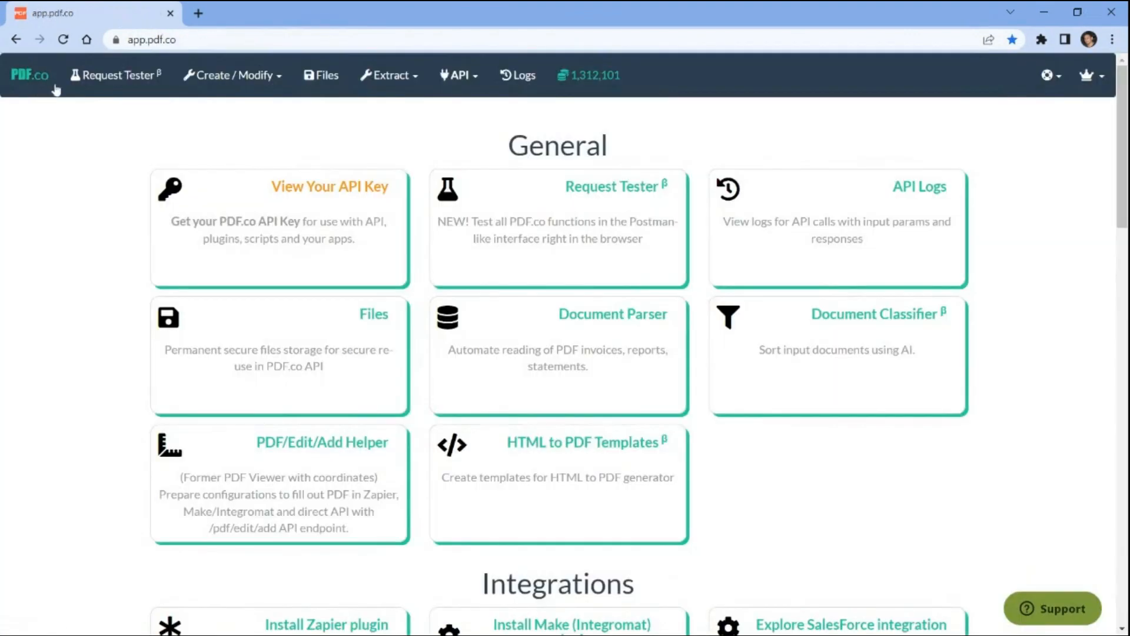
left_click(312, 189)
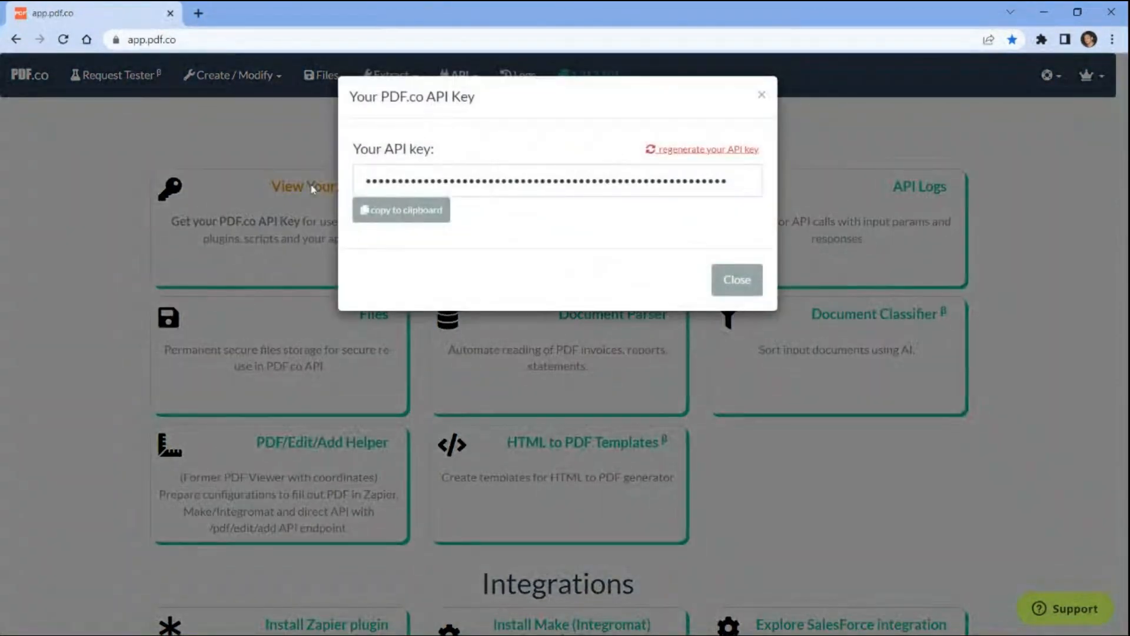
left_click(403, 215)
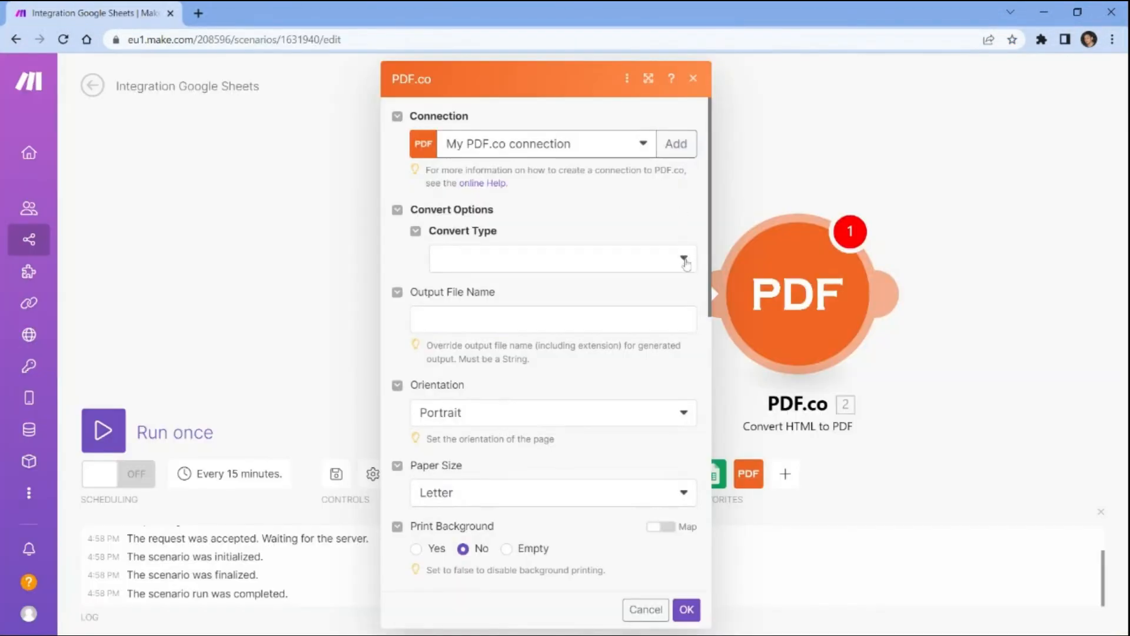
Set the convert type to HTML to PDF and replace the sample HTML with a Customer Feedback template, mapping Name (A) into its name line
left_click(685, 261)
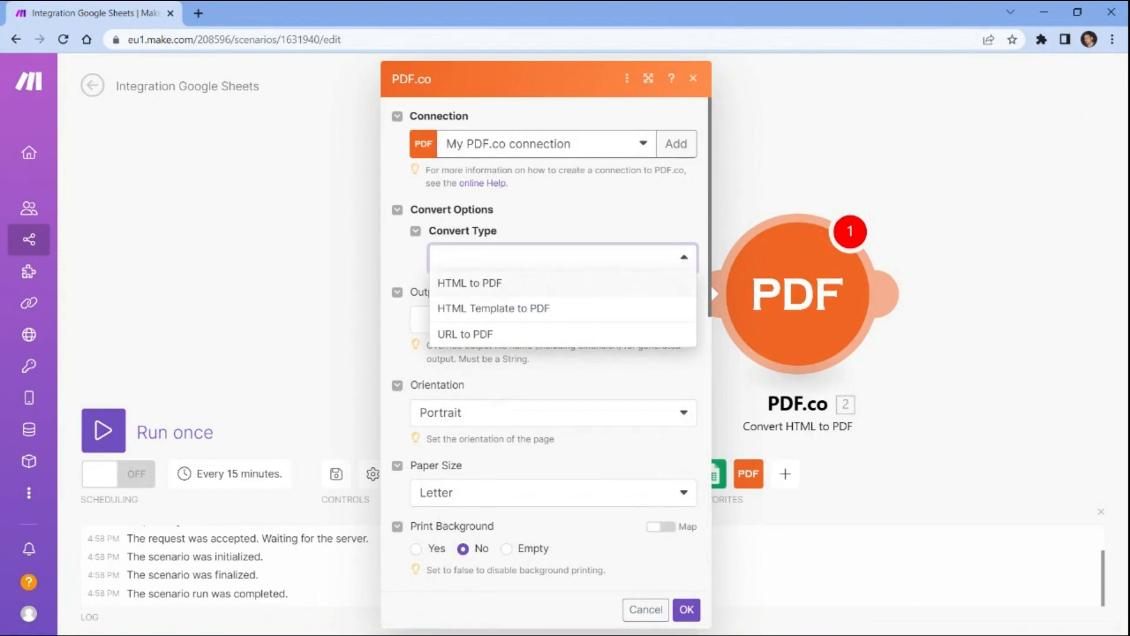
left_click(478, 285)
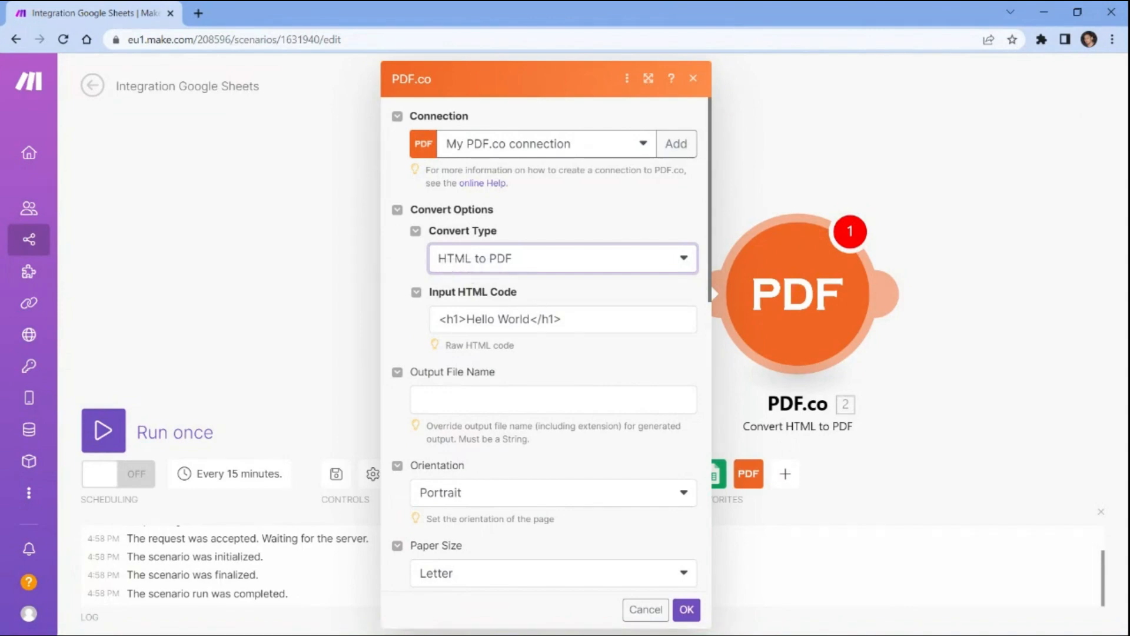
left_click(559, 319)
key("ctrl+a")
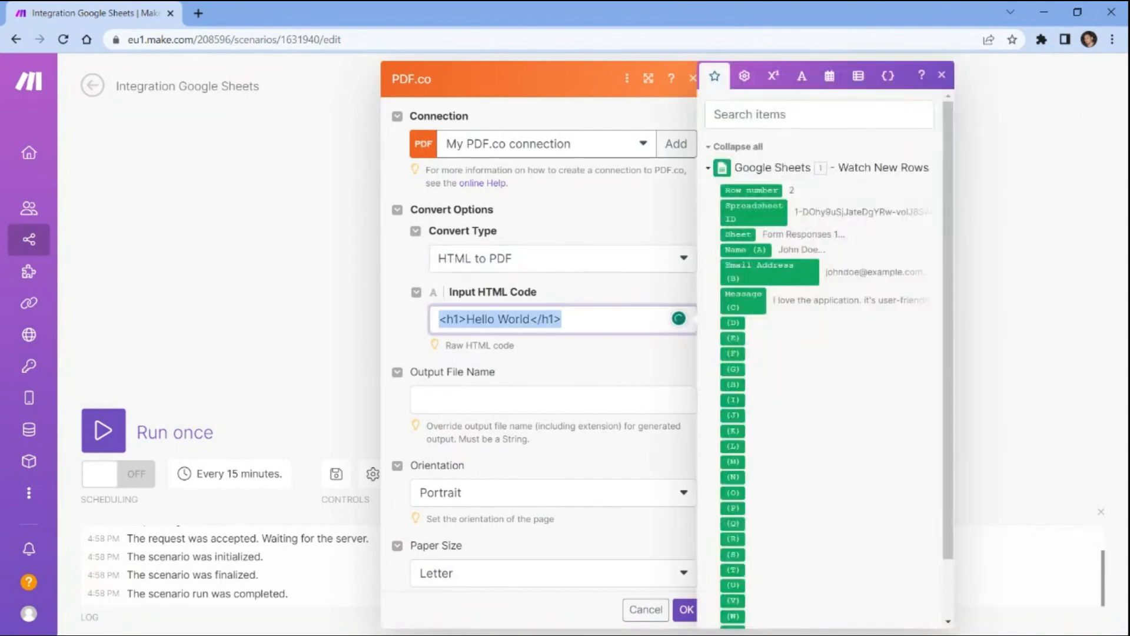
key("ctrl+v")
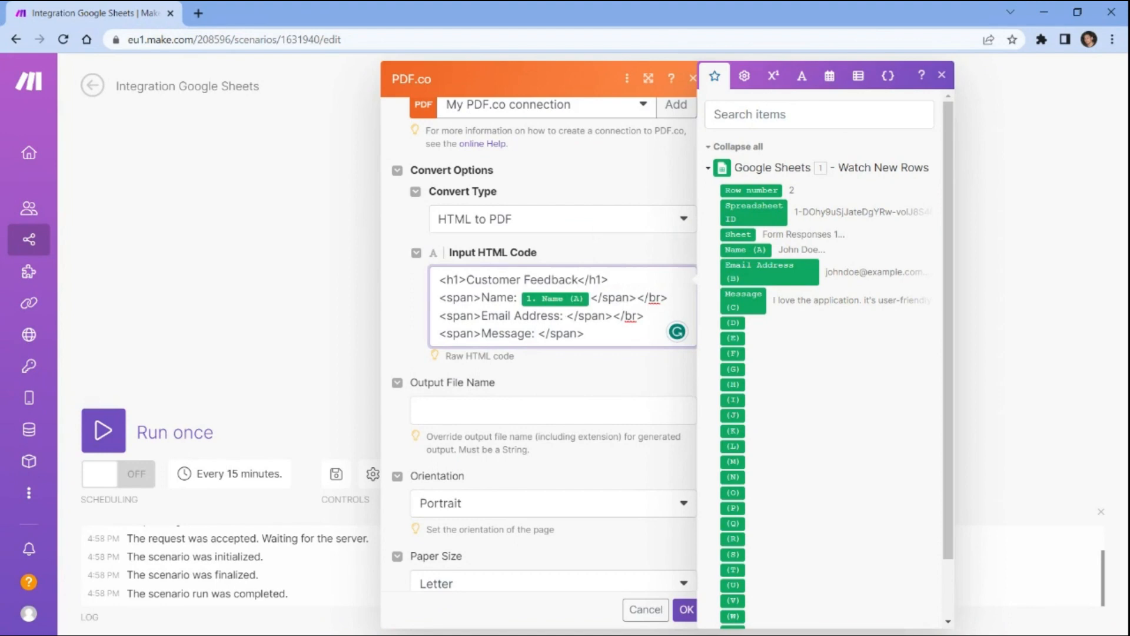
Map Email Address (B) and Message (C) from Google Sheets into their matching lines of the HTML code
left_click(749, 268)
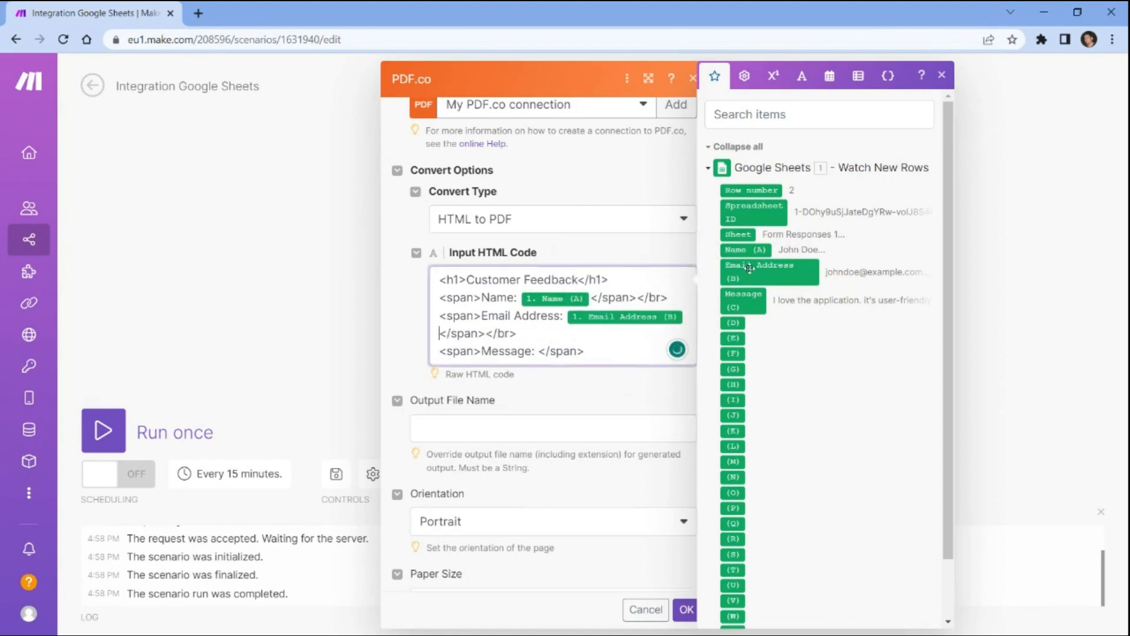
left_click(537, 351)
left_click(740, 300)
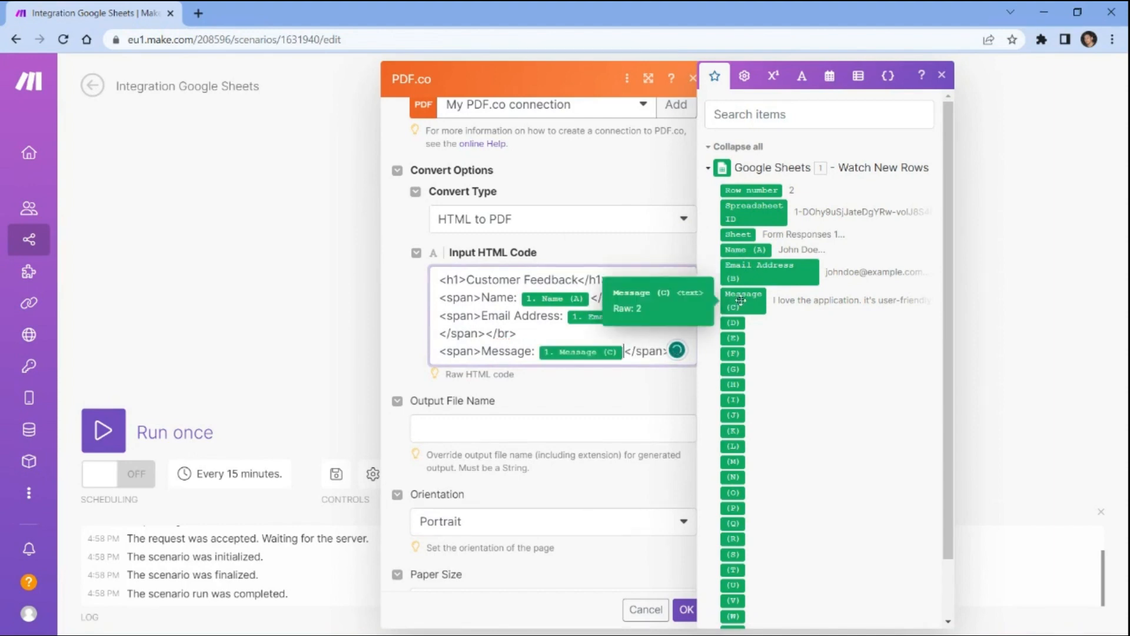
Set the output file name to GeneratedPDF and confirm the PDF.co module settings
left_click(500, 428)
type("Gen")
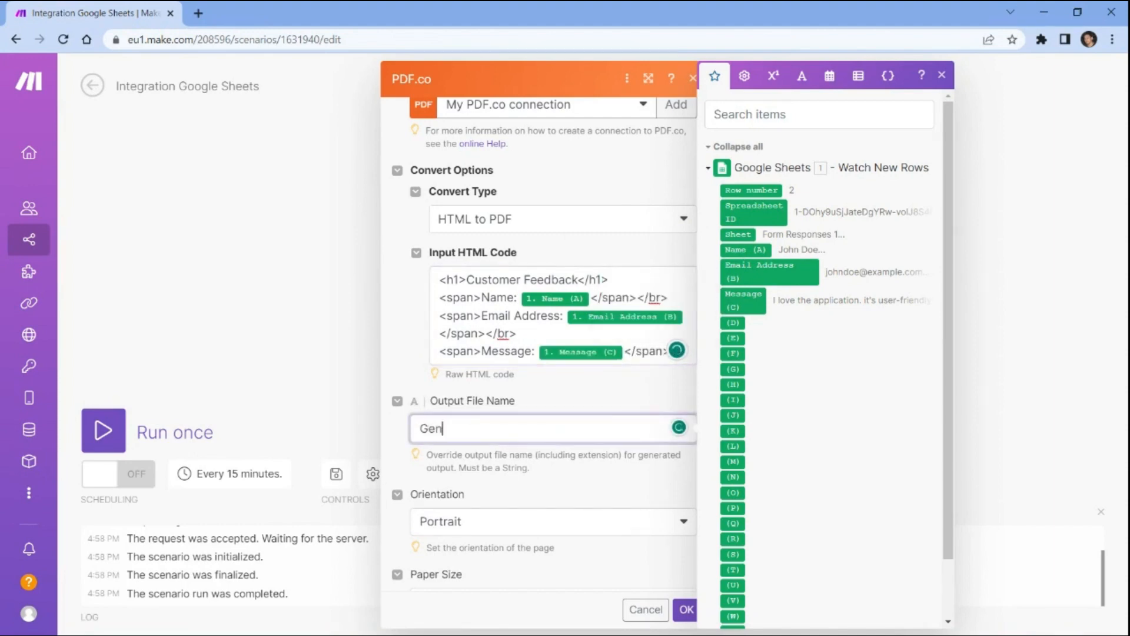
type("eratedPDF")
scroll(592, 536, "down", 15)
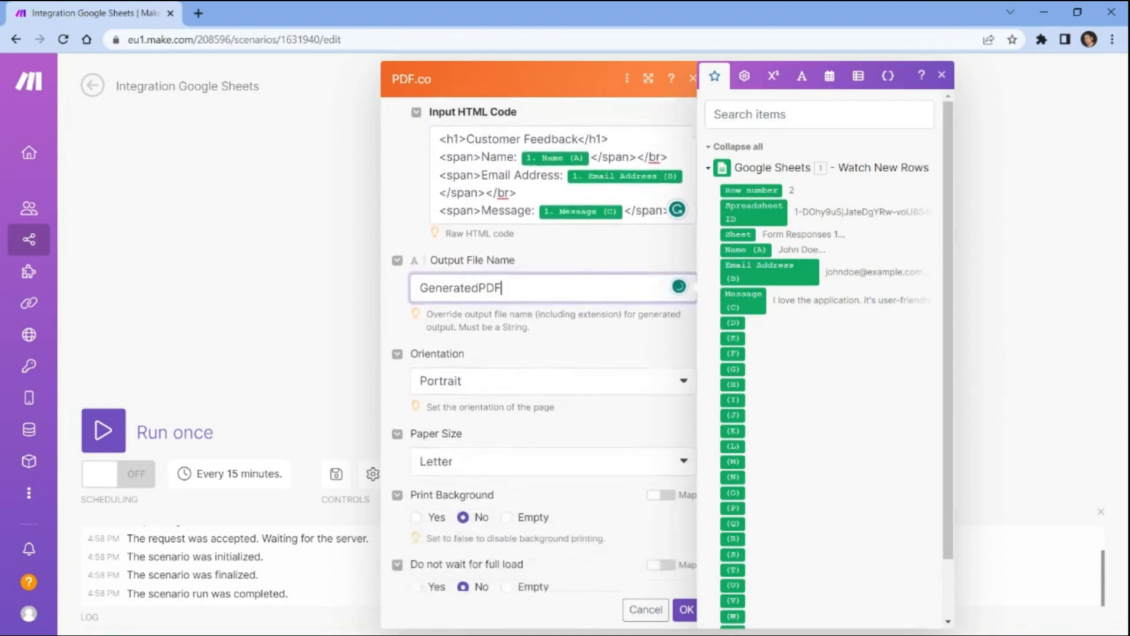
left_click(686, 610)
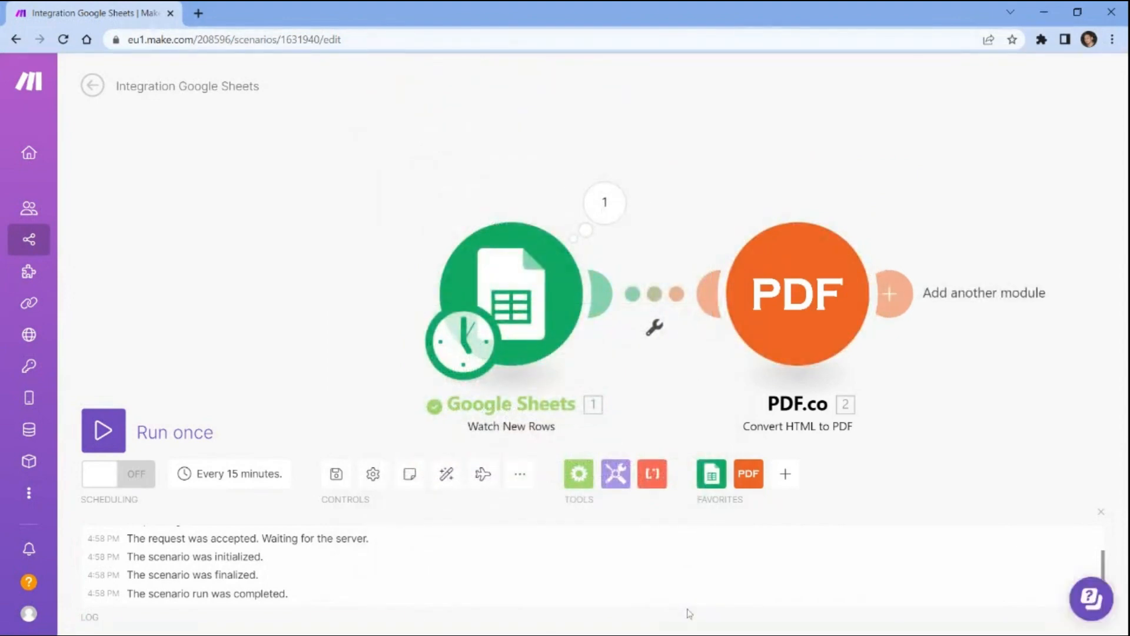
Run the scenario once and open the output URL from the PDF.co module's result in a new browser tab
left_click(105, 432)
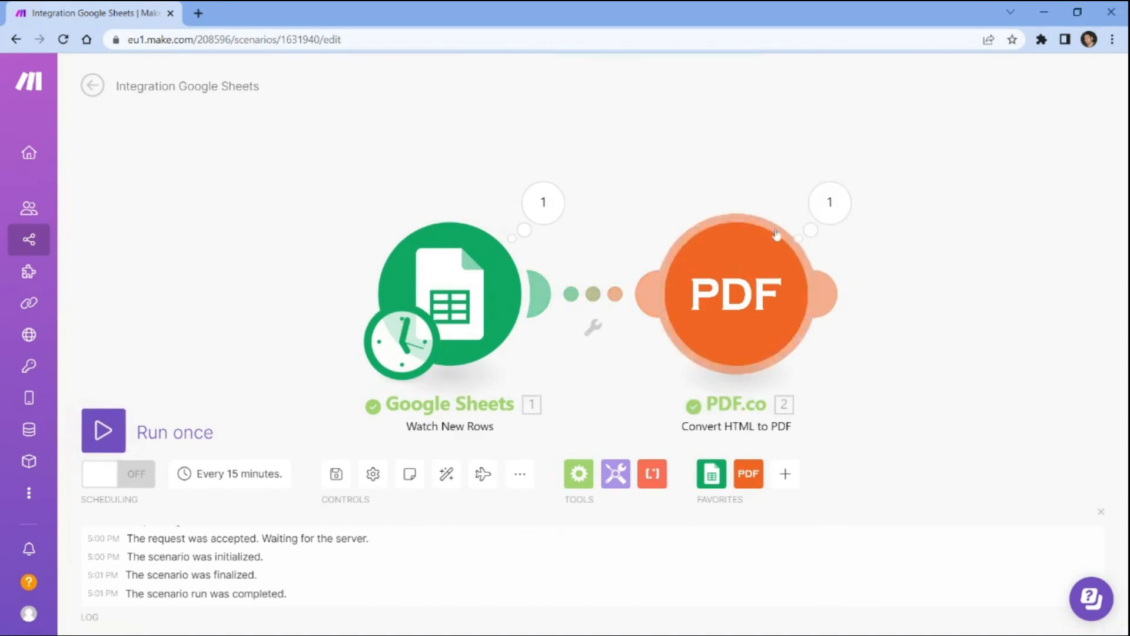
left_click(830, 200)
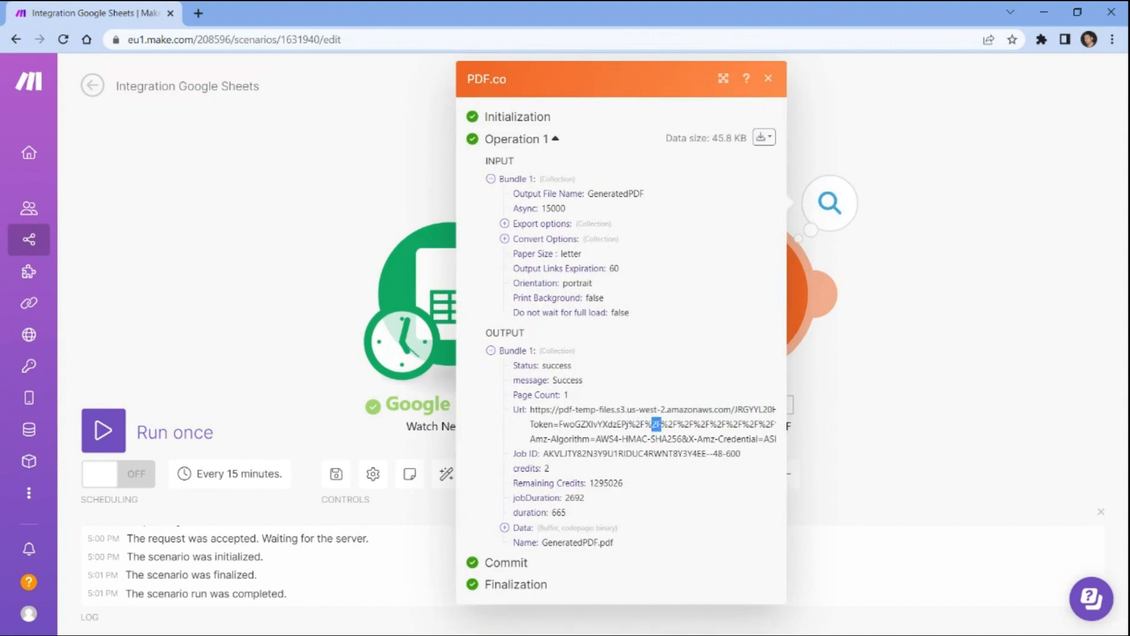
triple_click(656, 424)
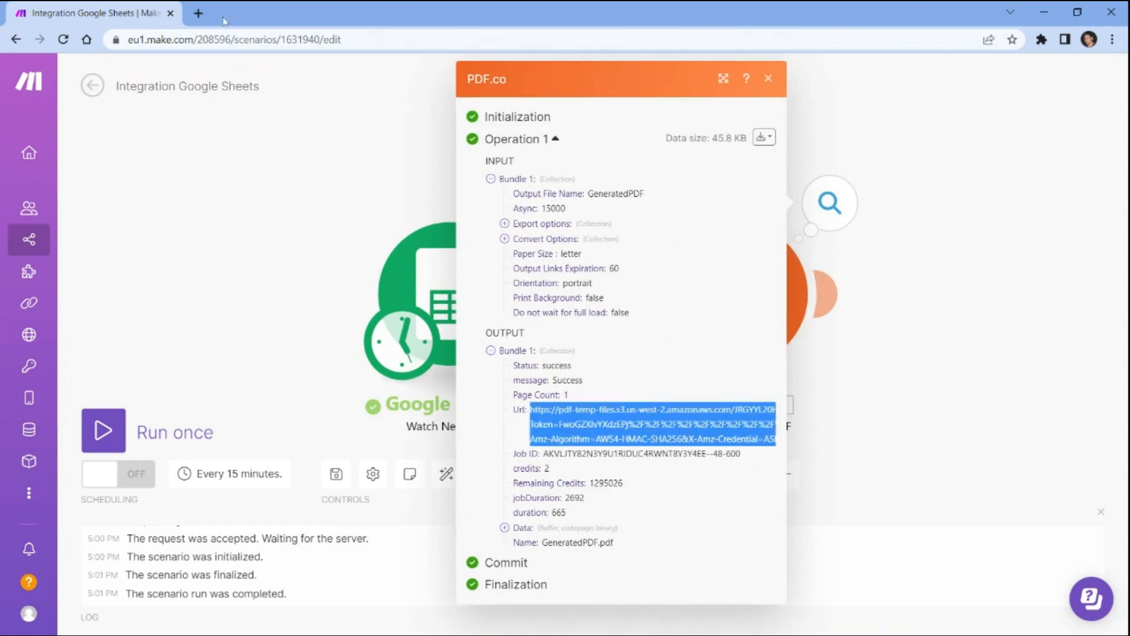
left_click(198, 13)
key("ctrl+v")
key("Return")
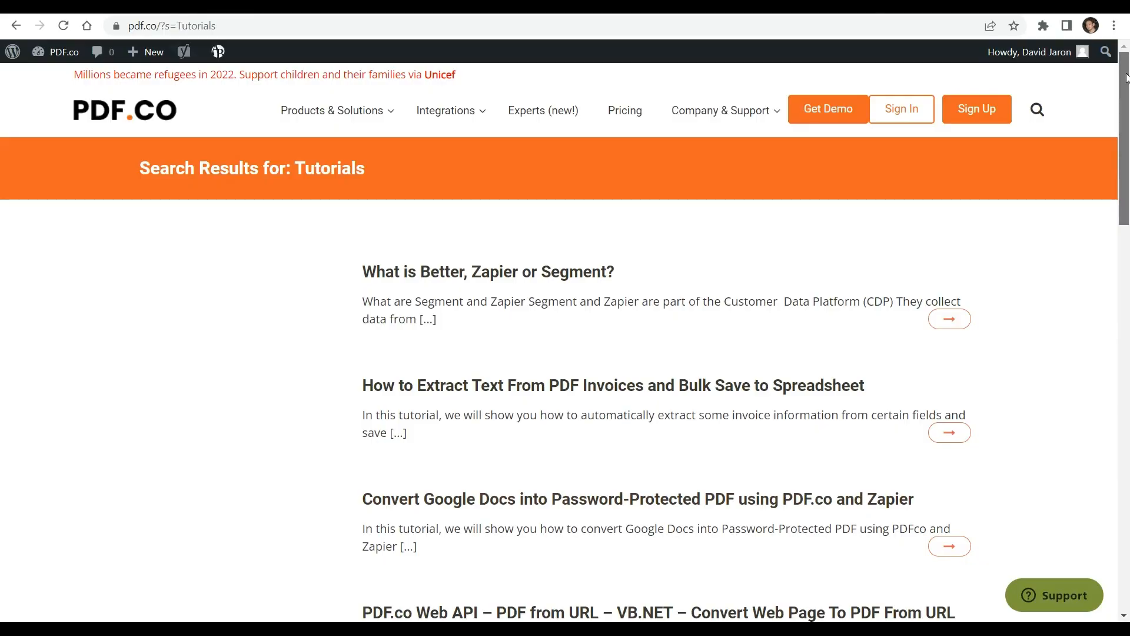
left_click_drag(1126, 78, 1127, 123)
left_click_drag(1128, 156, 1129, 235)
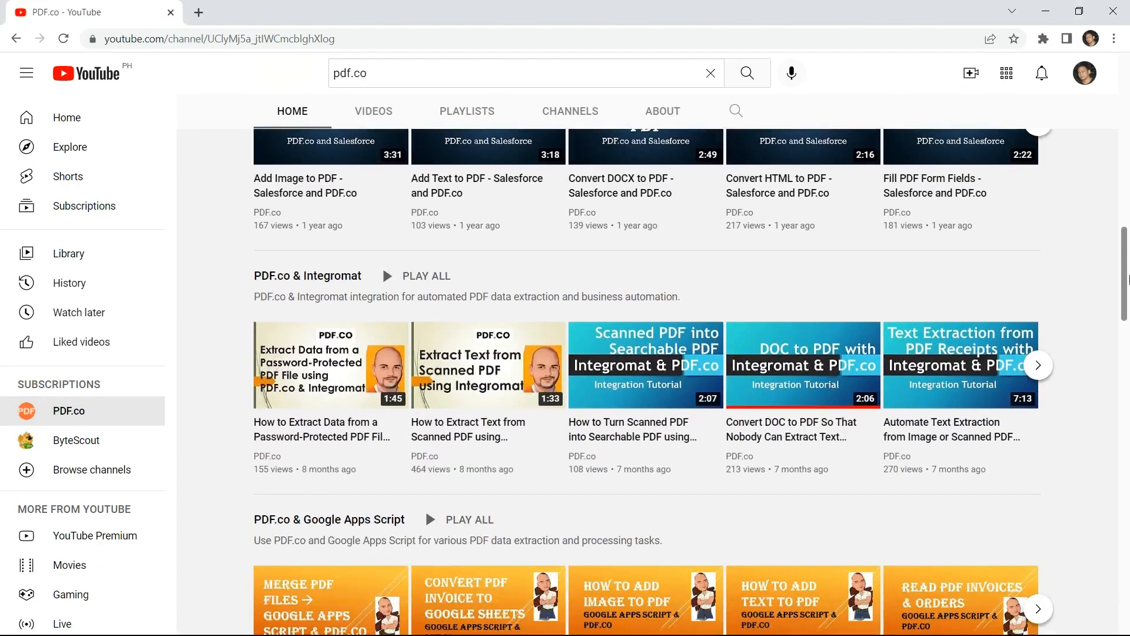
left_click_drag(1128, 278, 1129, 322)
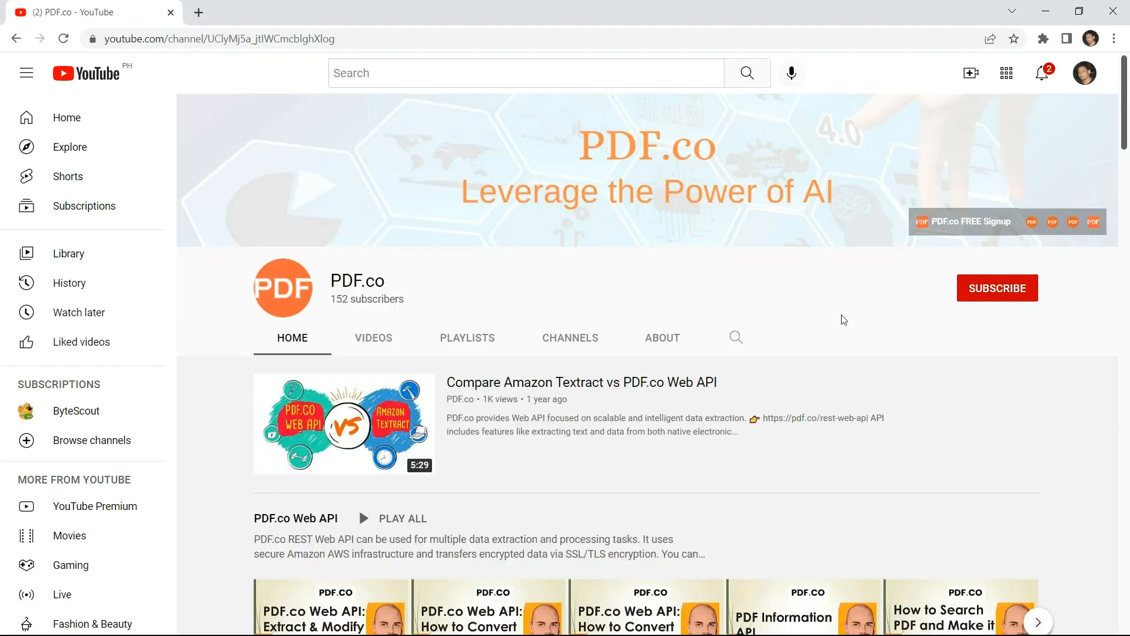
Subscribe to the PDF.co YouTube channel and set its notifications to All
left_click(1010, 291)
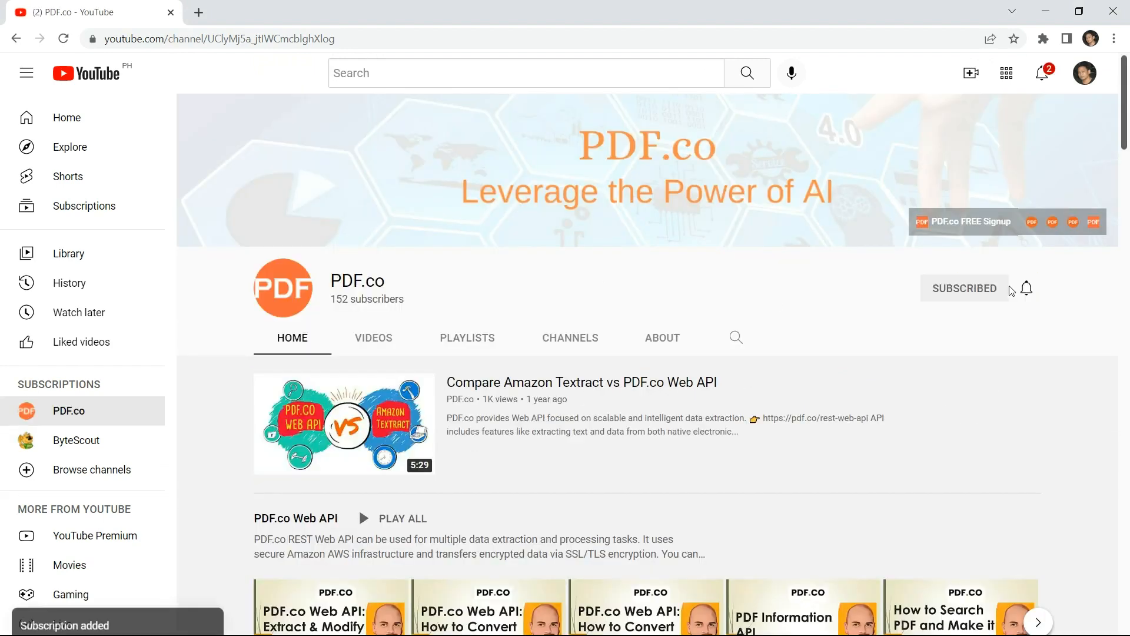
left_click(1026, 289)
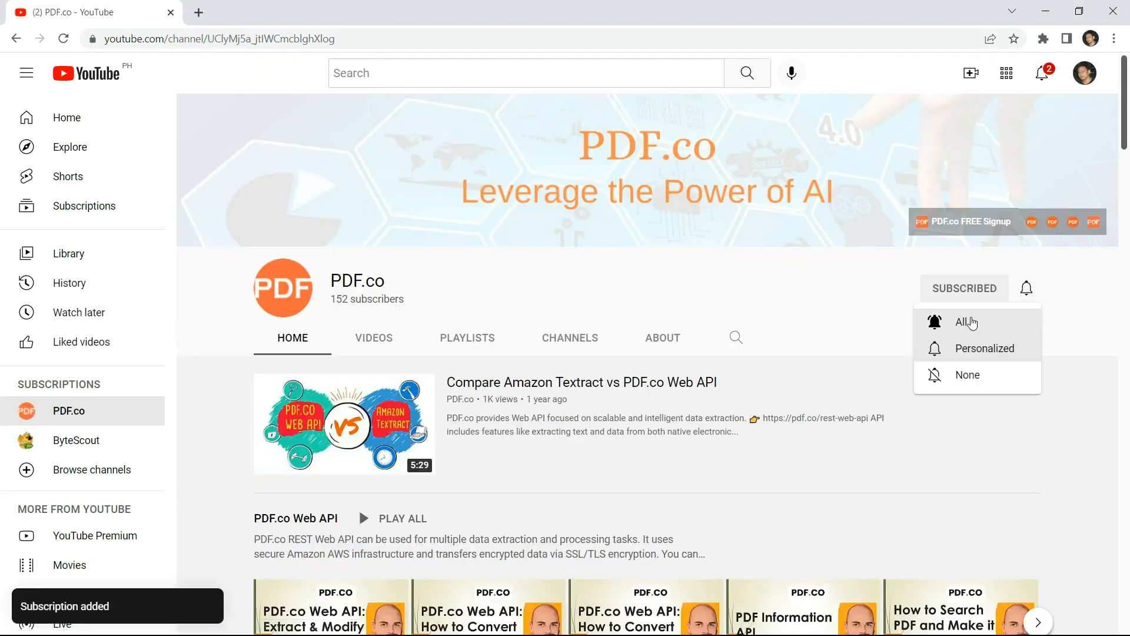
left_click(968, 323)
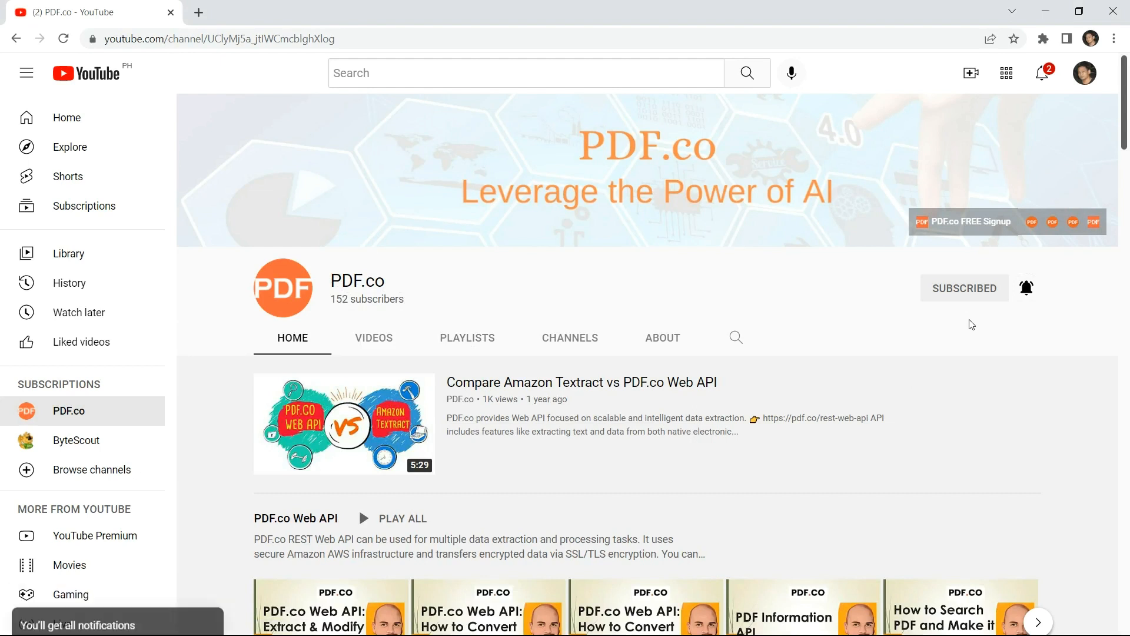